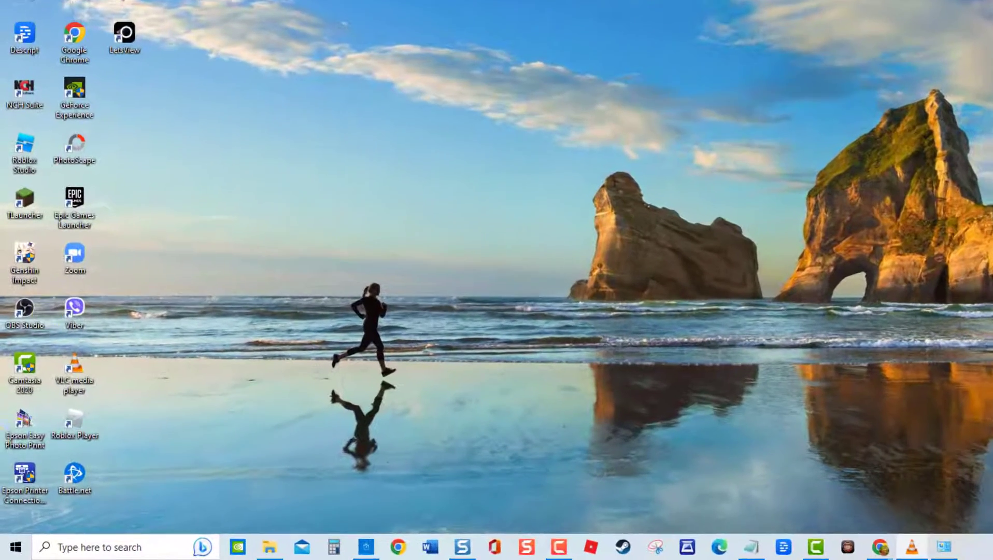
Confirm 'Microphone access for this device' is On under Privacy > Microphone, then close Settings.
{"action": "left_click", "coordinate": [18, 548]}
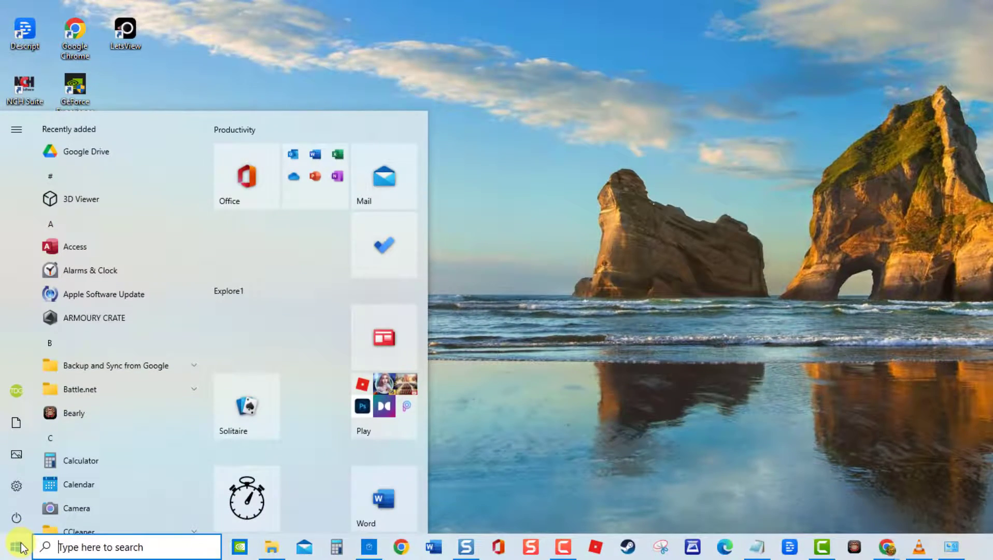
{"action": "left_click", "coordinate": [20, 493]}
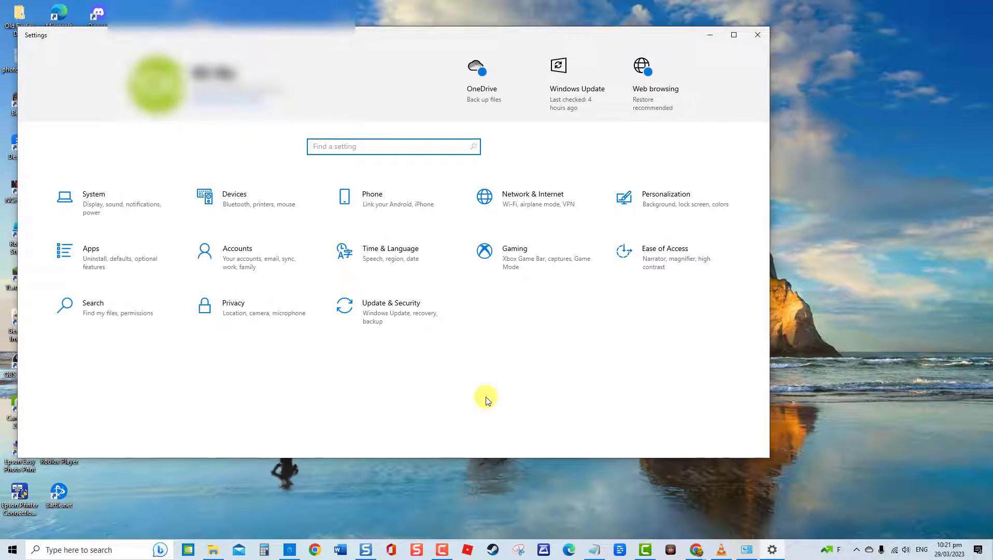
{"action": "left_click", "coordinate": [284, 318]}
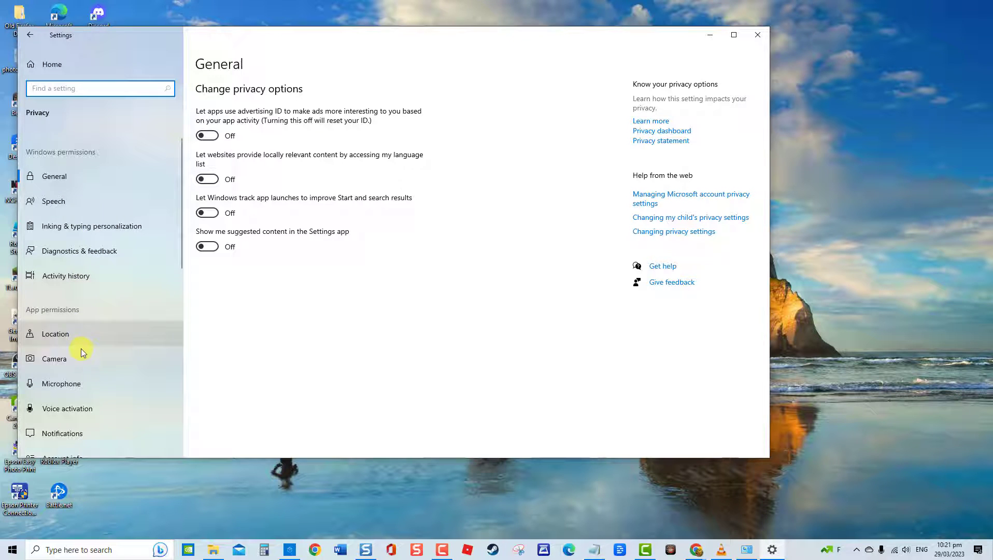
{"action": "left_click", "coordinate": [82, 383]}
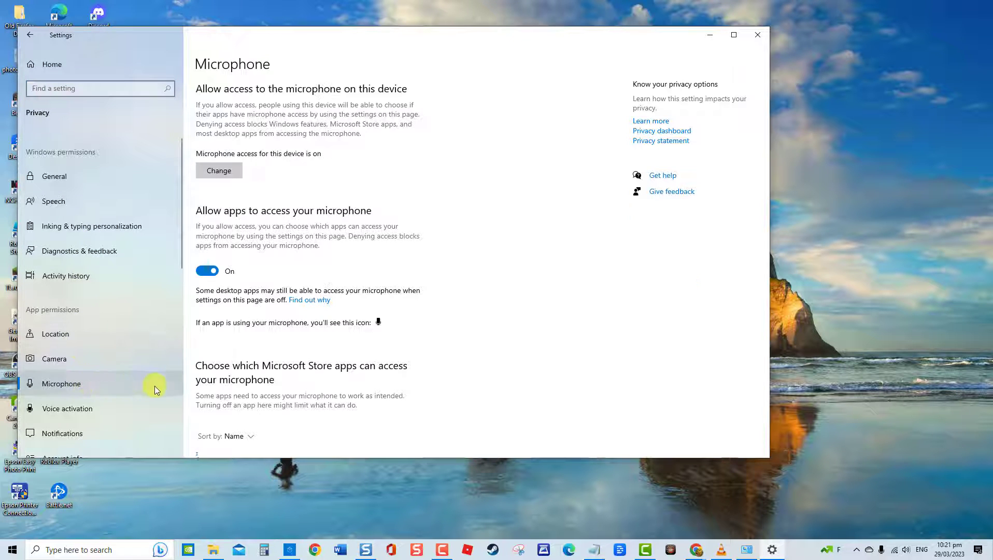
{"action": "left_click", "coordinate": [227, 171]}
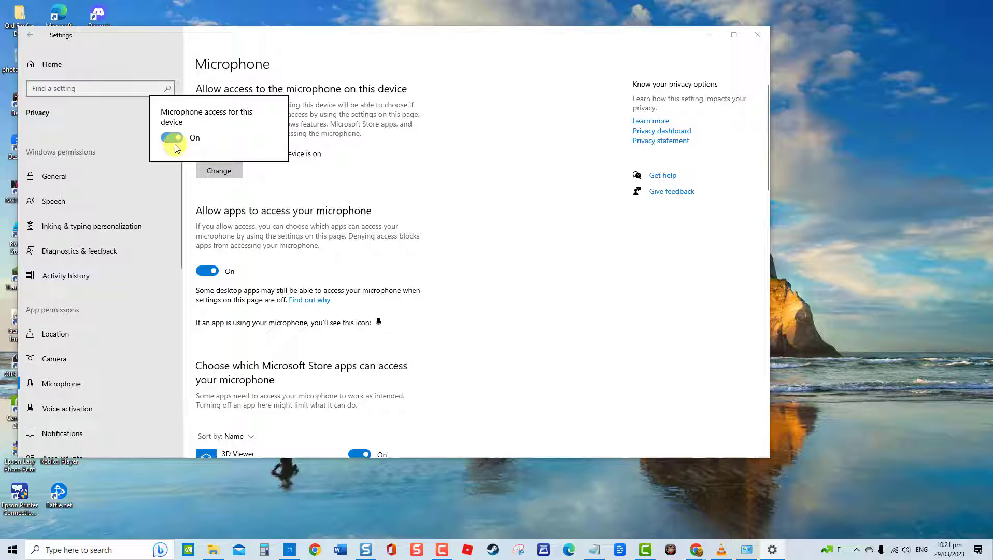
{"action": "left_click", "coordinate": [277, 192]}
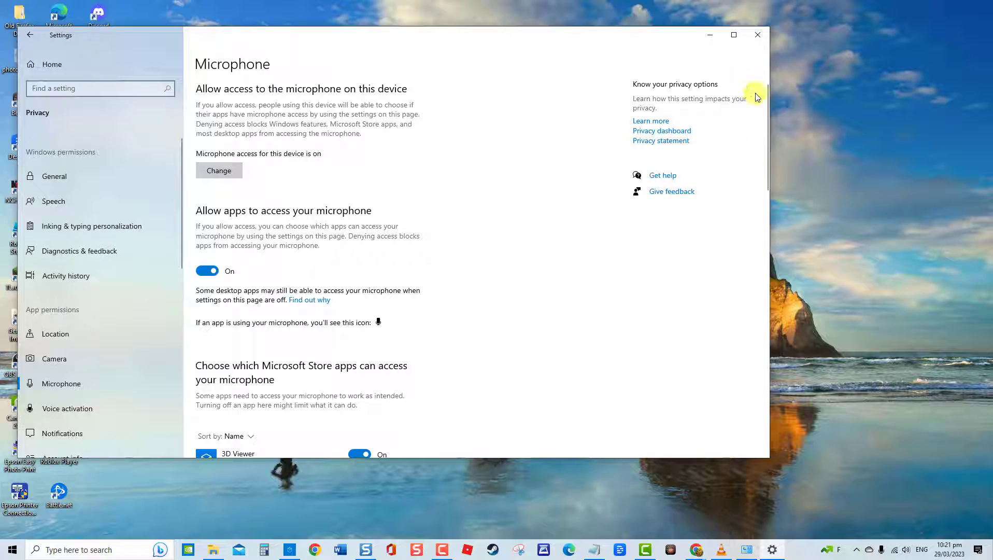
{"action": "left_click", "coordinate": [762, 43]}
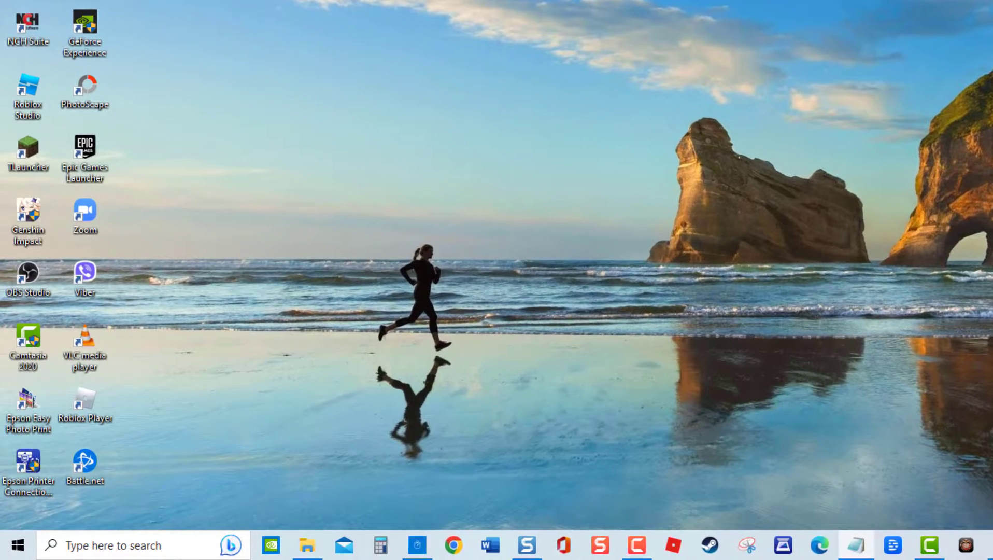
Open Control Panel from search, keep Large icons view, and open Sound.
{"action": "left_click", "coordinate": [134, 544]}
{"action": "type", "text": "control panel"}
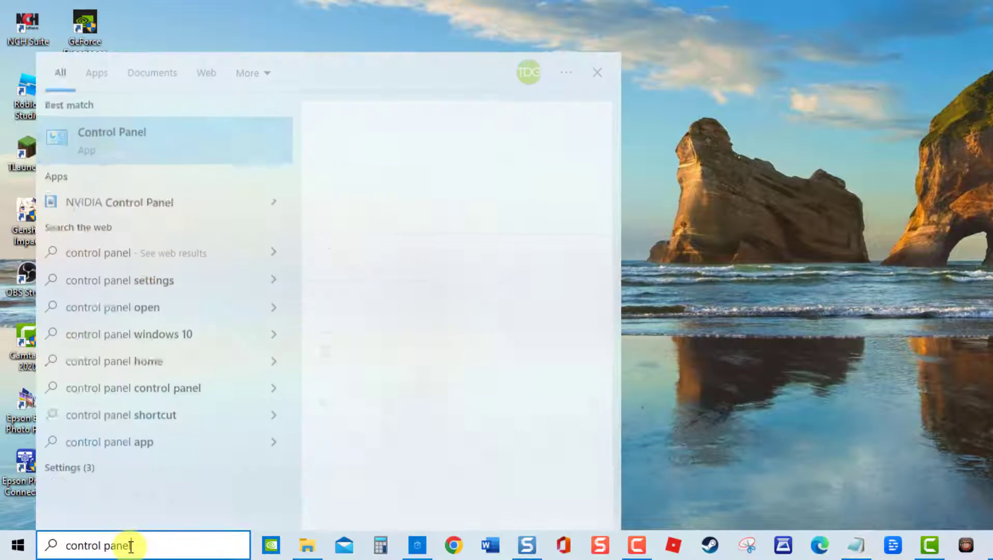
{"action": "key", "text": "Return"}
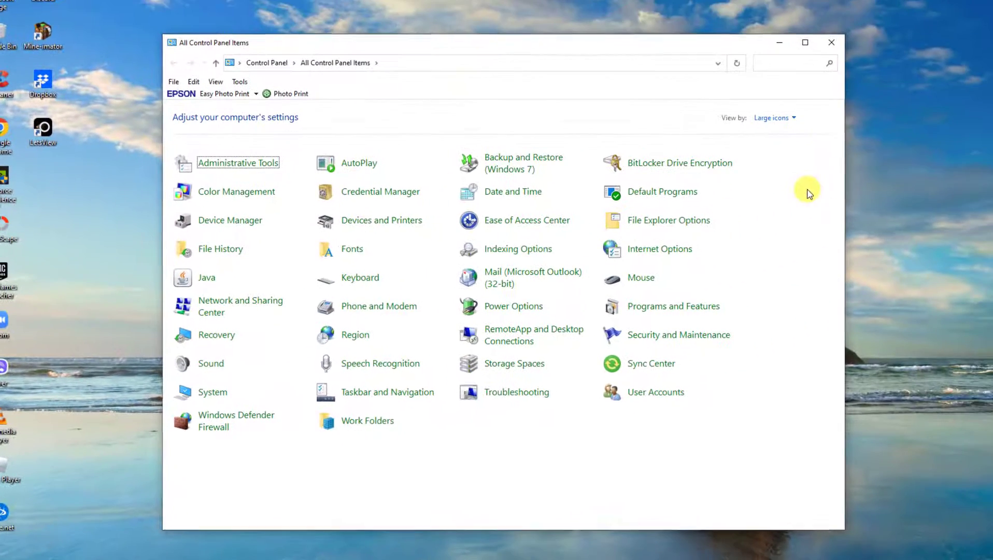
{"action": "left_click", "coordinate": [788, 127]}
{"action": "left_click", "coordinate": [775, 150]}
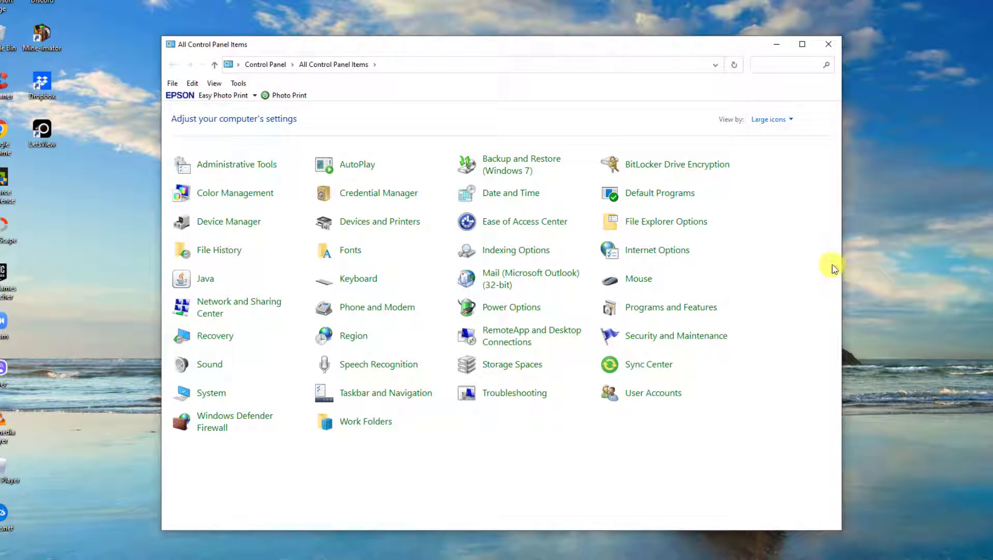
{"action": "left_click", "coordinate": [213, 367]}
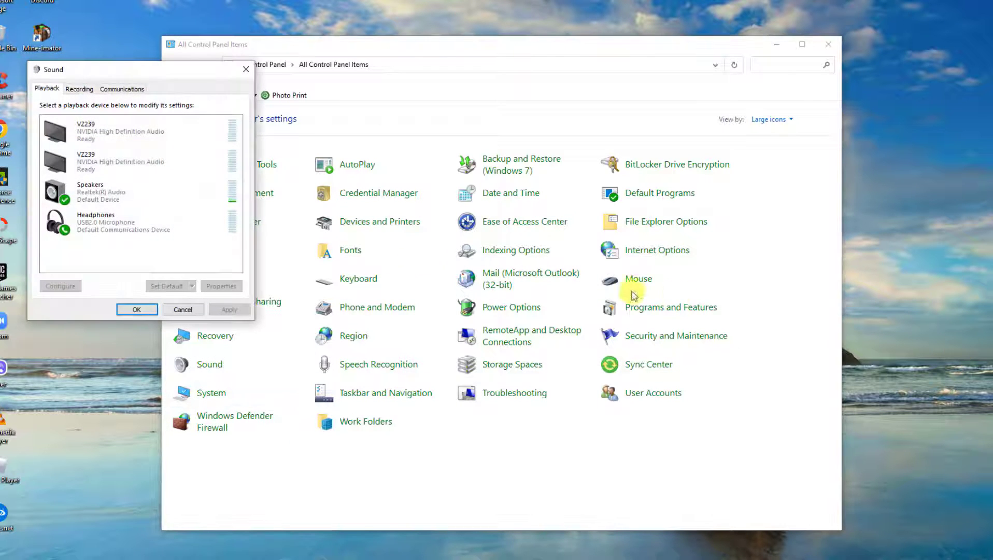
On the Recording tab, show both disabled and disconnected devices.
{"action": "left_click", "coordinate": [80, 90]}
{"action": "right_click", "coordinate": [98, 163]}
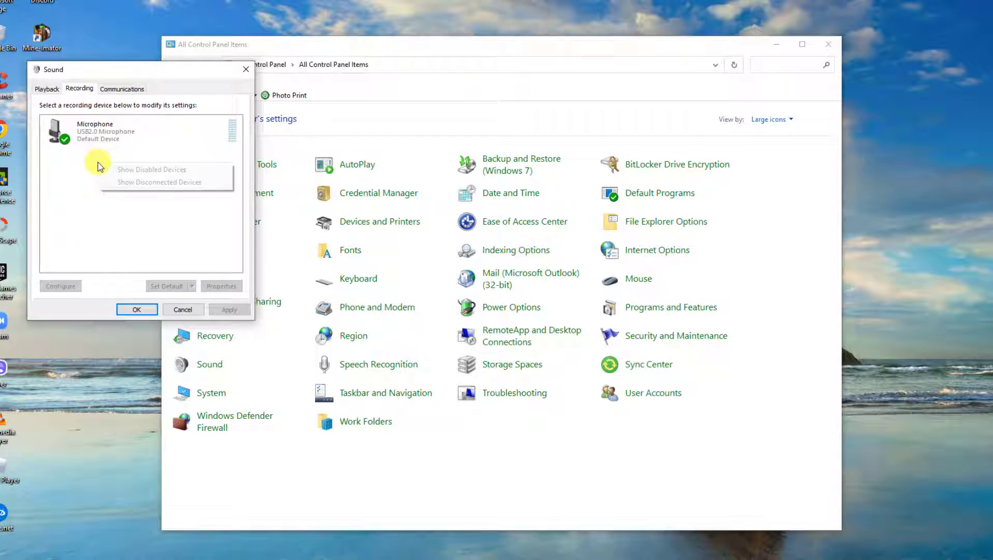
{"action": "left_click", "coordinate": [115, 171]}
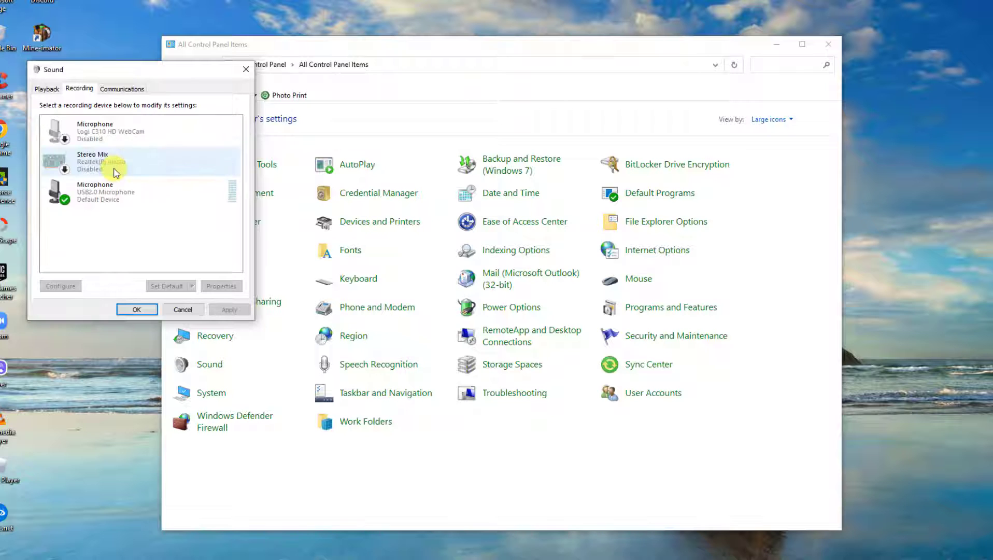
{"action": "right_click", "coordinate": [160, 213]}
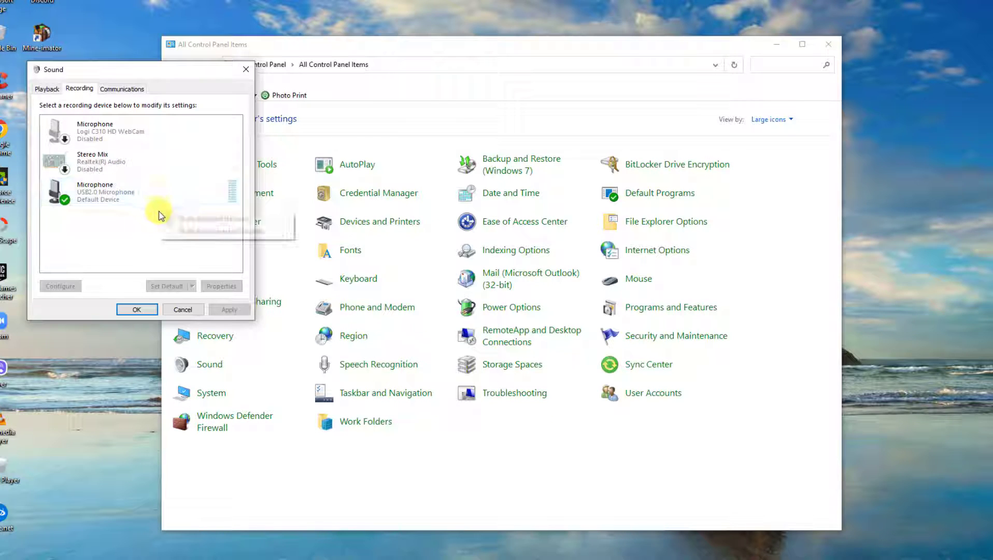
{"action": "left_click", "coordinate": [185, 231]}
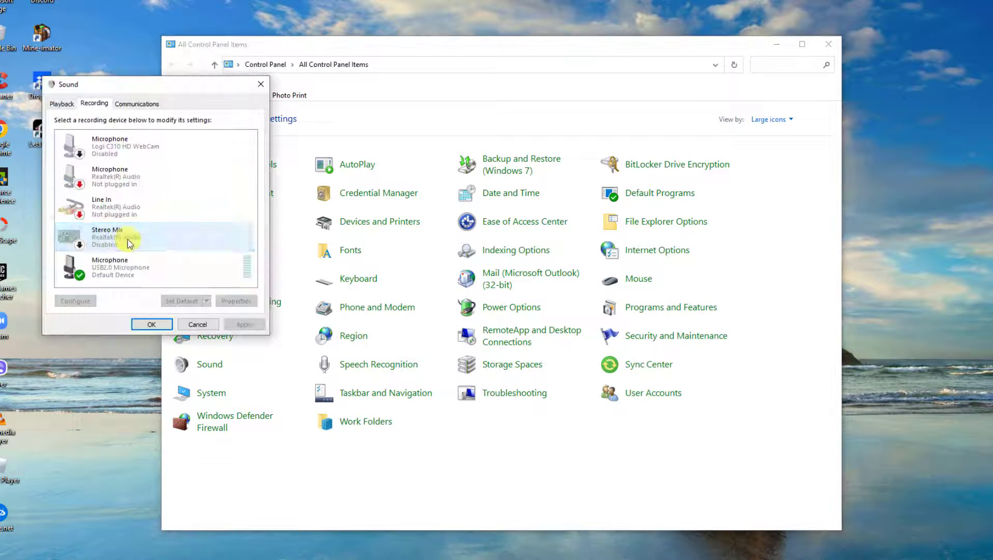
Enable Stereo Mix and confirm the Sound dialog with OK.
{"action": "right_click", "coordinate": [133, 240]}
{"action": "left_click", "coordinate": [148, 247]}
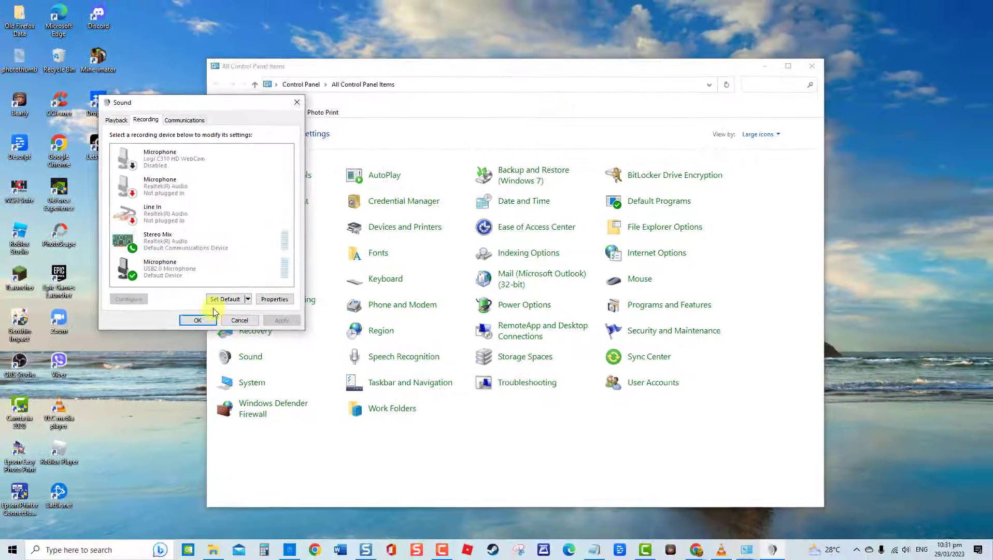
{"action": "left_click", "coordinate": [209, 320]}
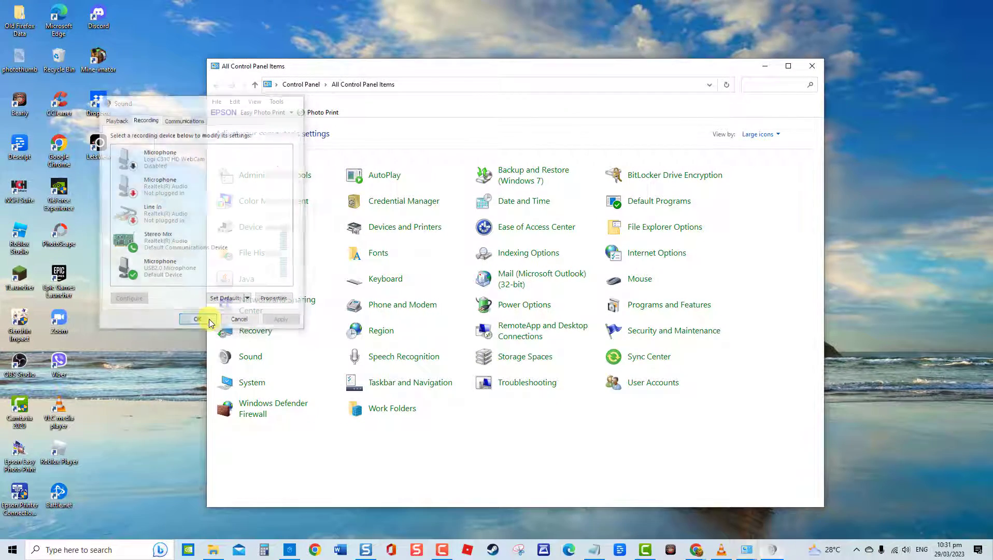
Close Control Panel, open Device Manager, and expand Sound, video and game controllers.
{"action": "left_click", "coordinate": [812, 68]}
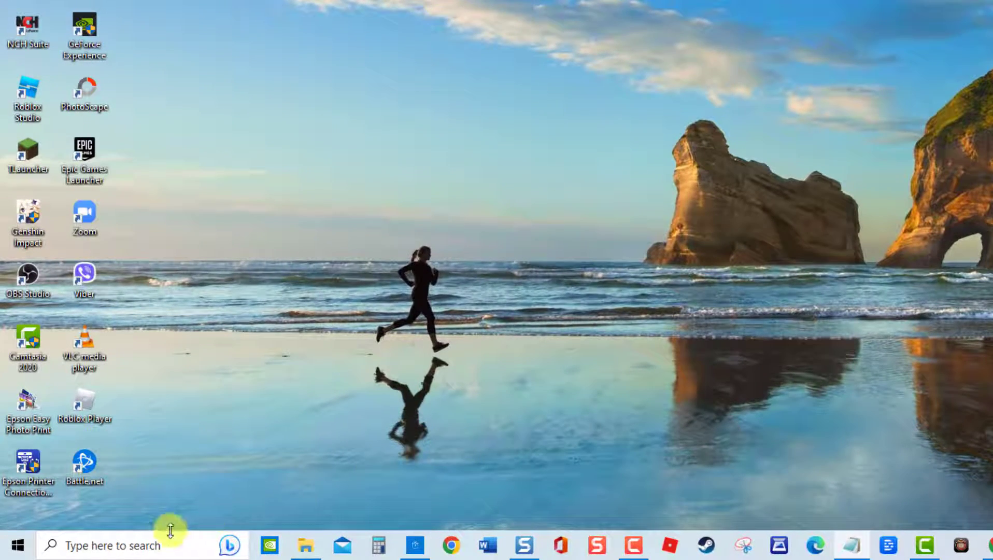
{"action": "left_click", "coordinate": [156, 545]}
{"action": "type", "text": "device manager"}
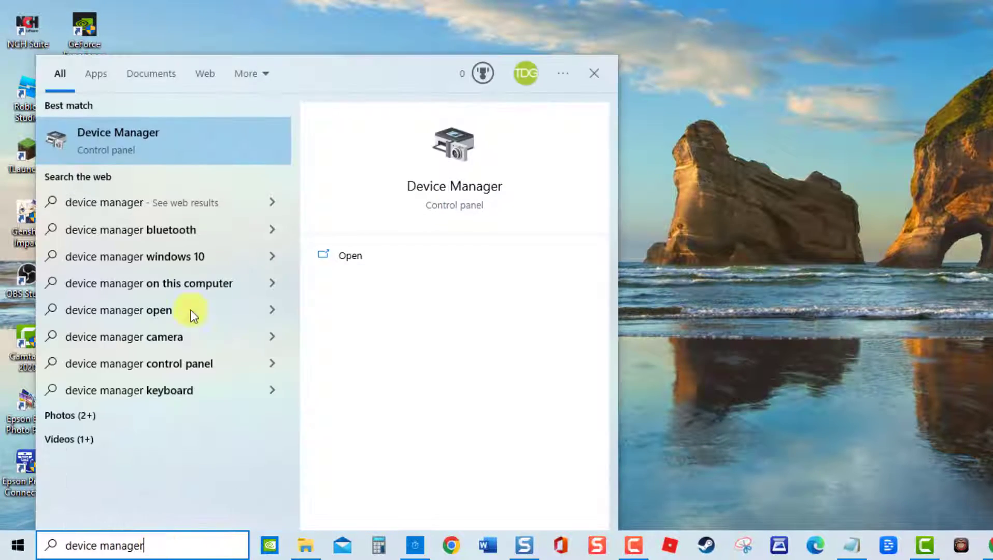
{"action": "left_click", "coordinate": [193, 128]}
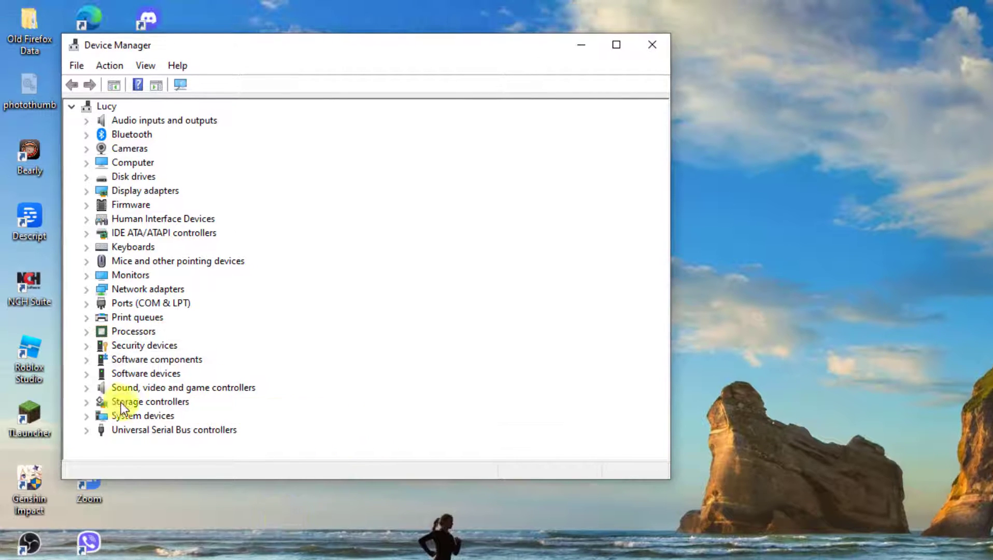
{"action": "left_click", "coordinate": [93, 392]}
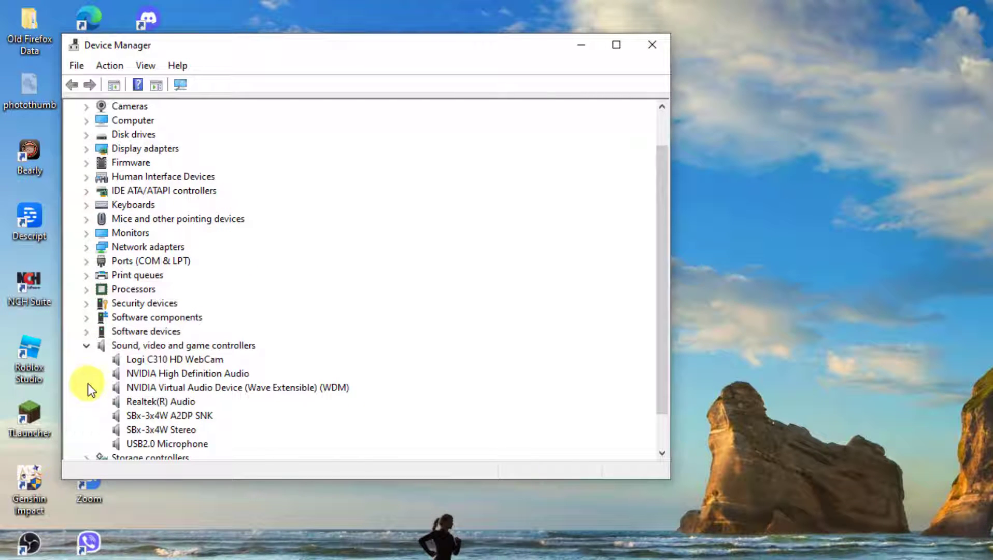
Search automatically for a Realtek(R) Audio driver update and dismiss the 'best driver installed' result.
{"action": "right_click", "coordinate": [139, 403]}
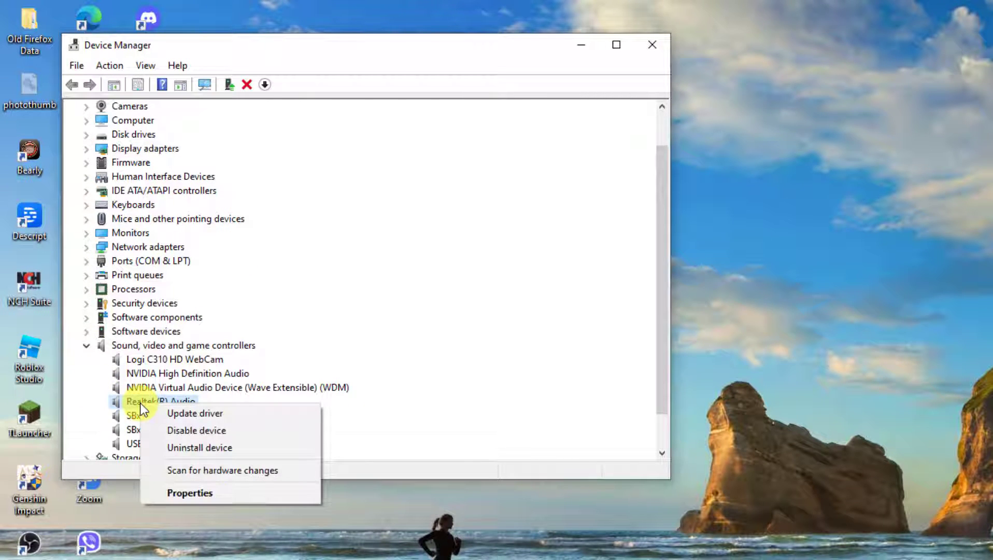
{"action": "left_click", "coordinate": [160, 414]}
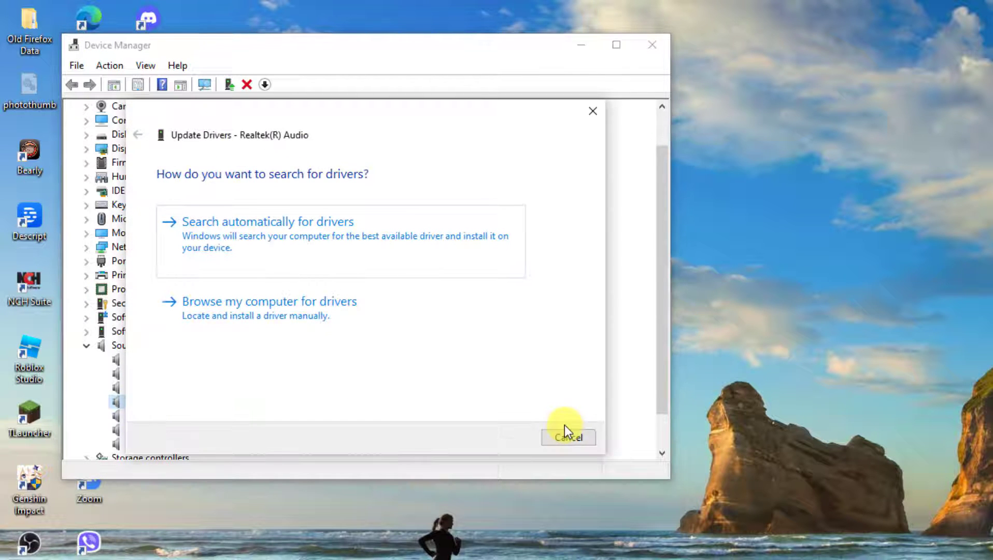
{"action": "left_click", "coordinate": [308, 247]}
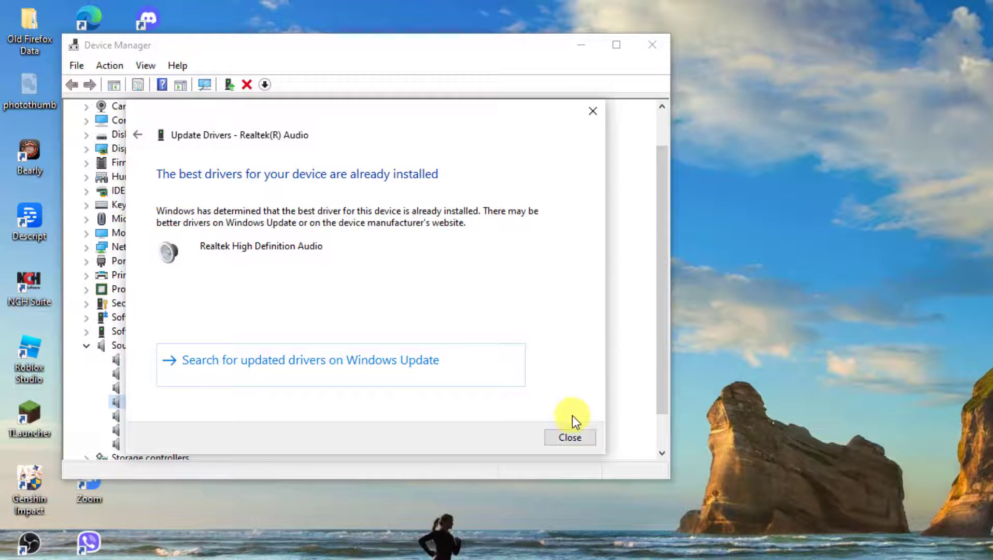
{"action": "left_click", "coordinate": [570, 437]}
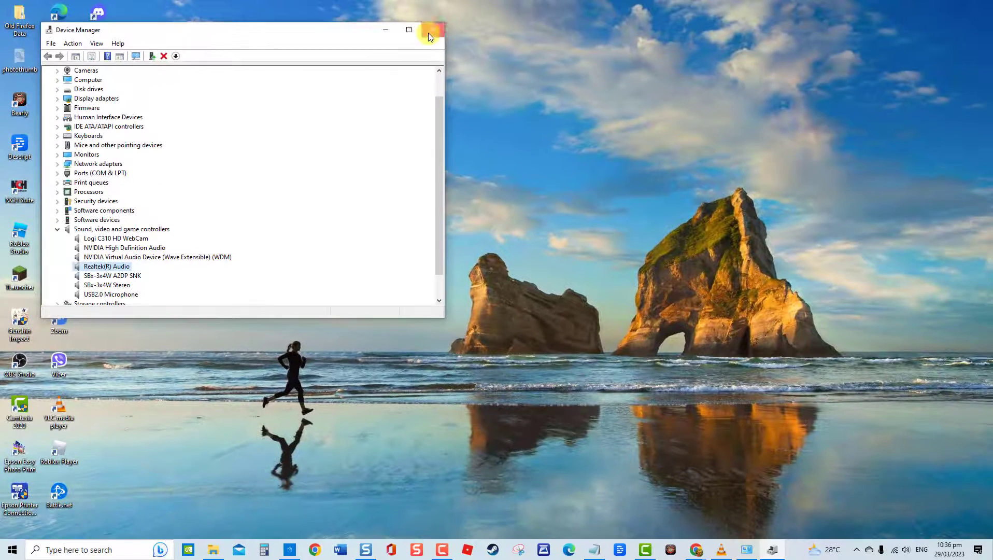
Close the Device Manager window, leaving only the desktop.
{"action": "left_click", "coordinate": [428, 33]}
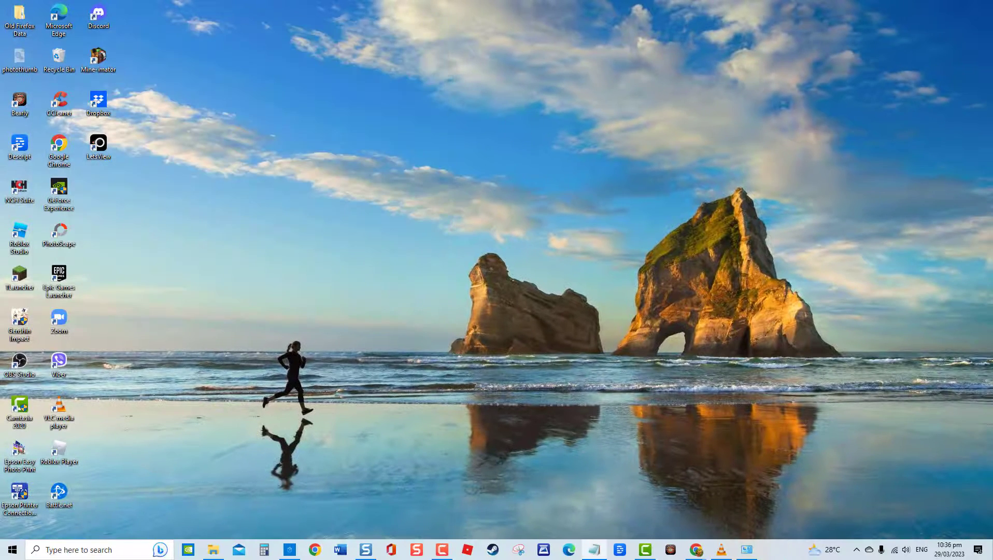